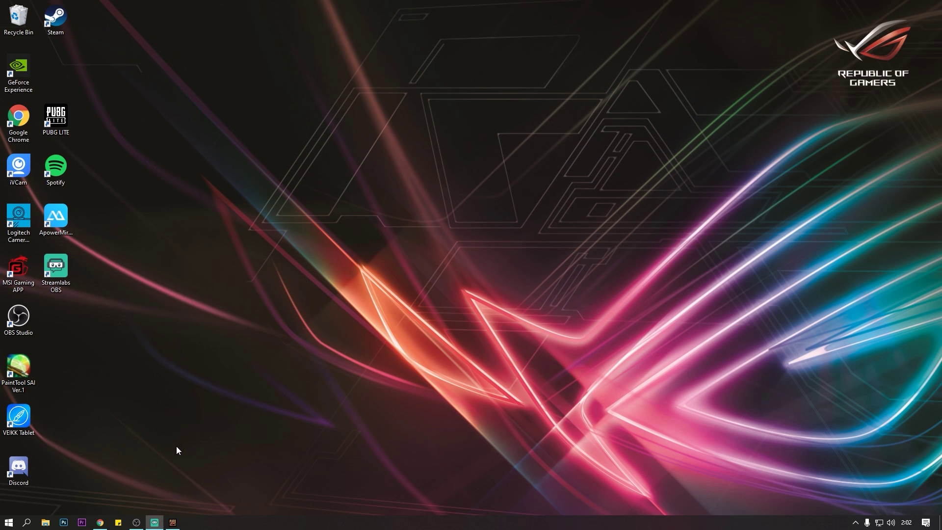
# - View the OBS Studio download page on obsproject.com in Google Chrome and minimize the browser
pyautogui.click(100, 522)
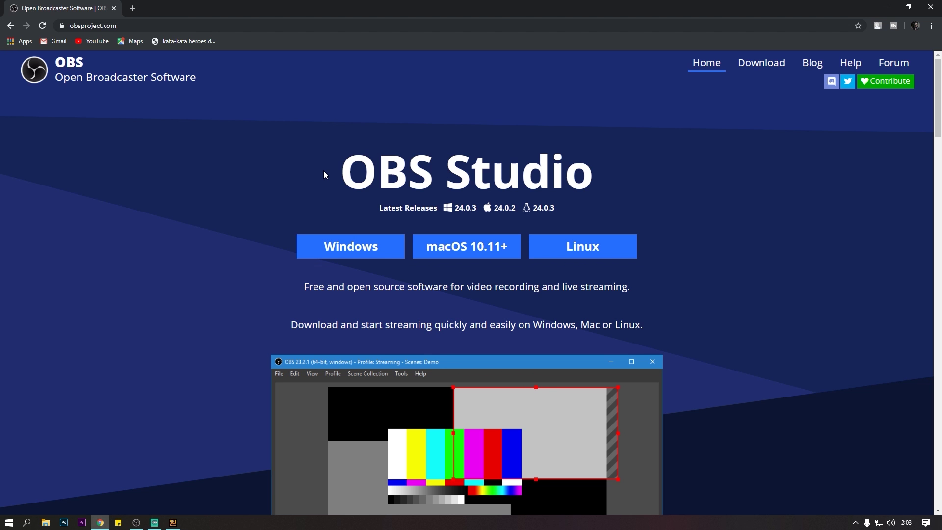
pyautogui.click(885, 9)
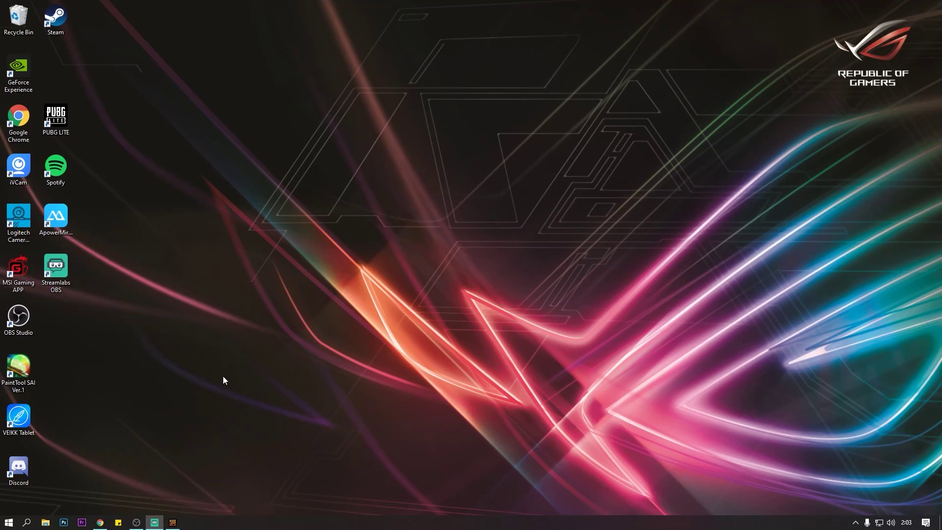
# - Switch to OBS Studio and add a new scene named PUBG RECORDING
pyautogui.click(136, 522)
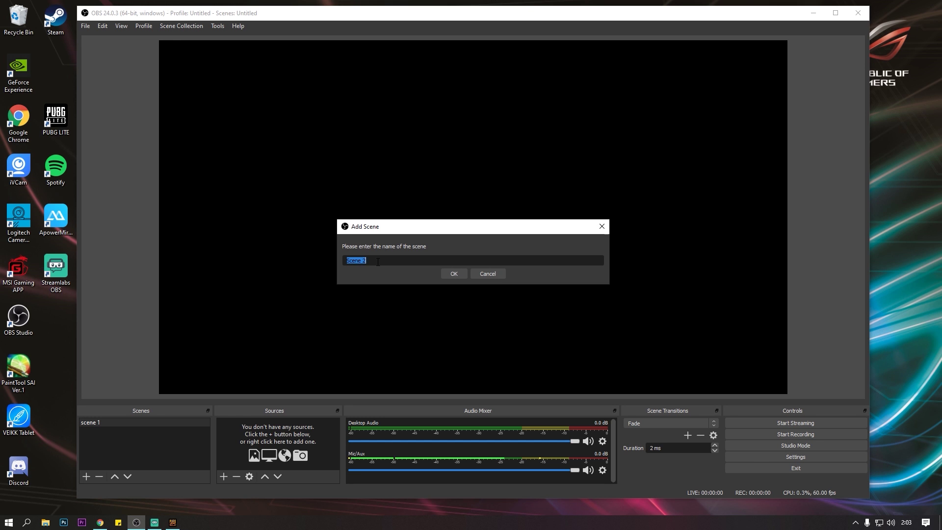
pyautogui.write('PUBG RECORDING')
pyautogui.click(452, 275)
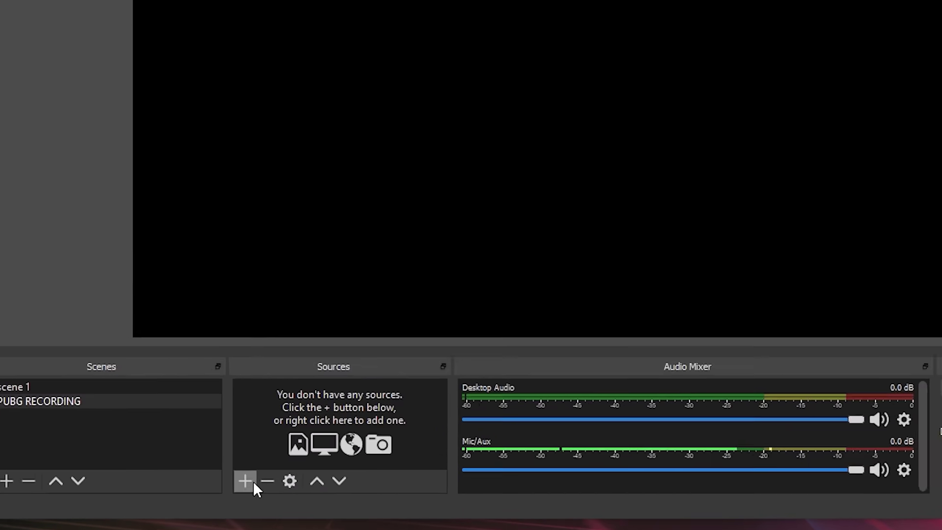
pyautogui.click(226, 478)
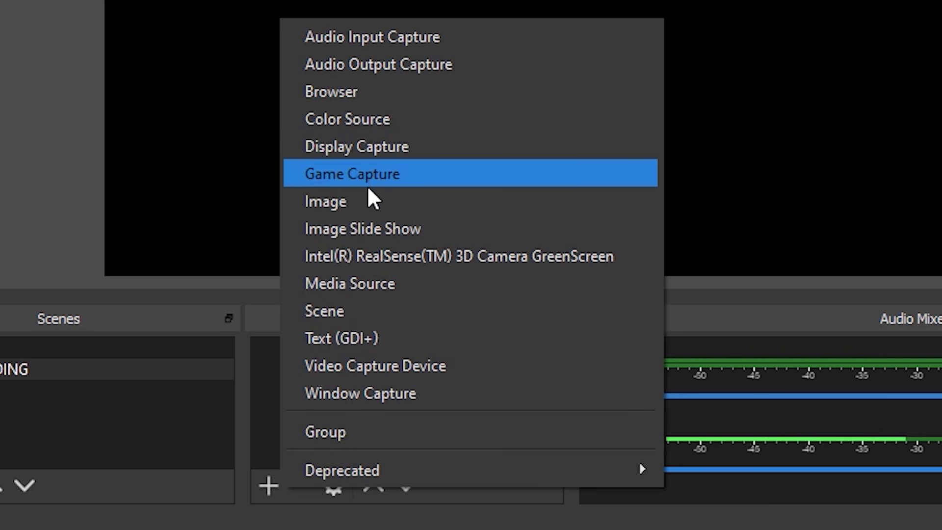
pyautogui.click(360, 397)
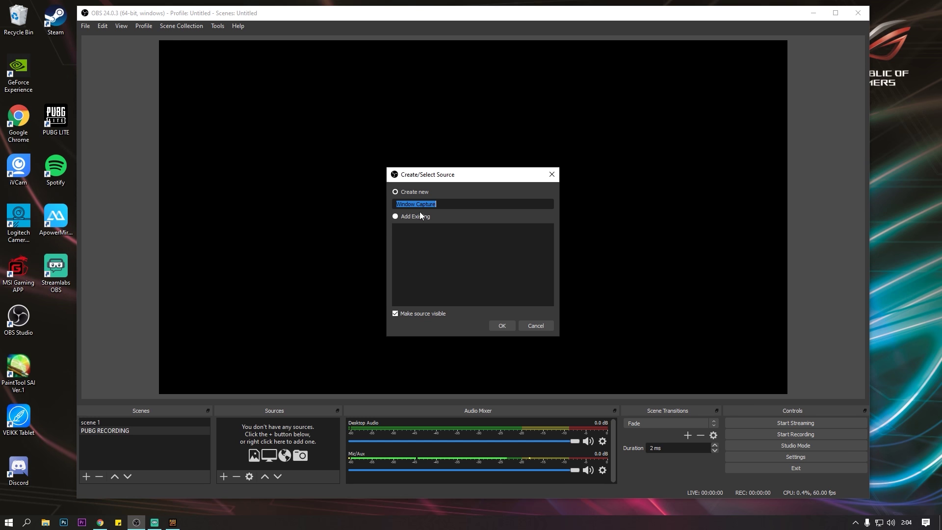
pyautogui.click(502, 326)
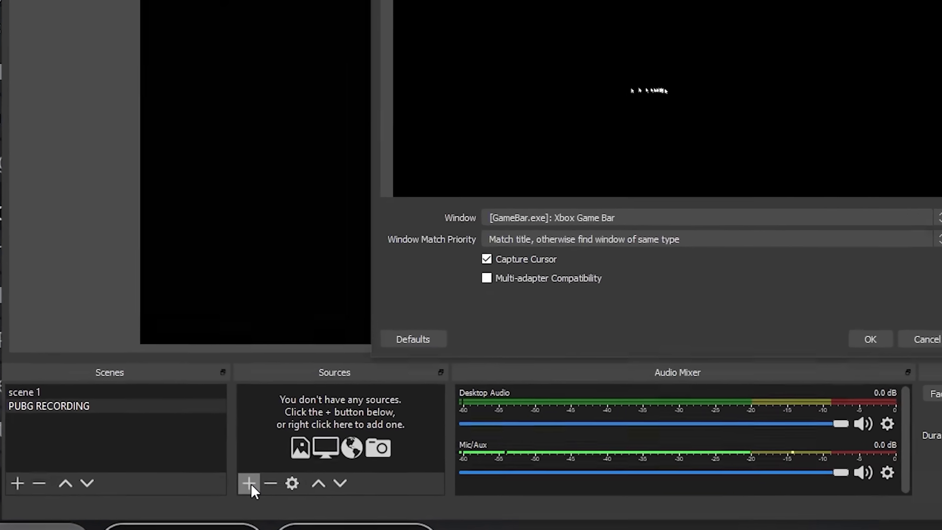
# - Add a new Window Capture source to the PUBG RECORDING scene, capturing the [PUBGLite-Win64-Shipping.exe]: PUBG LITE window
pyautogui.click(224, 477)
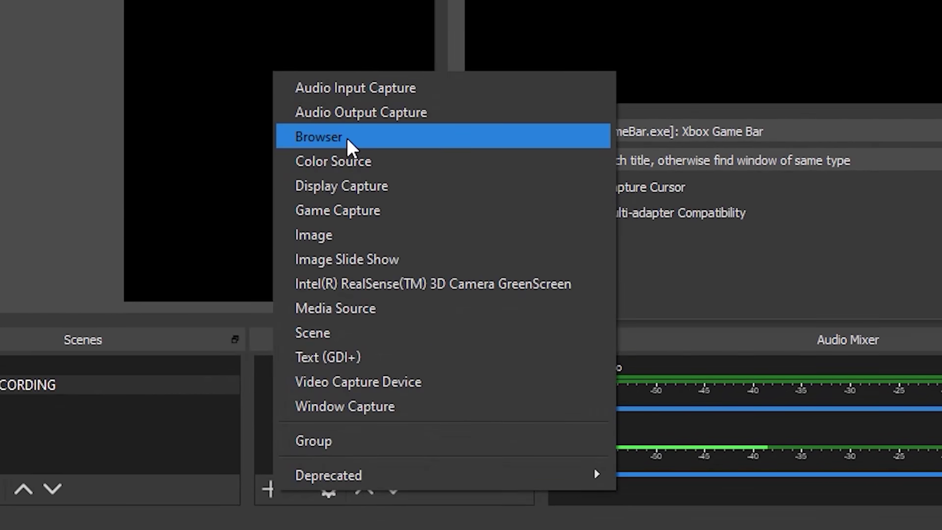
pyautogui.click(359, 405)
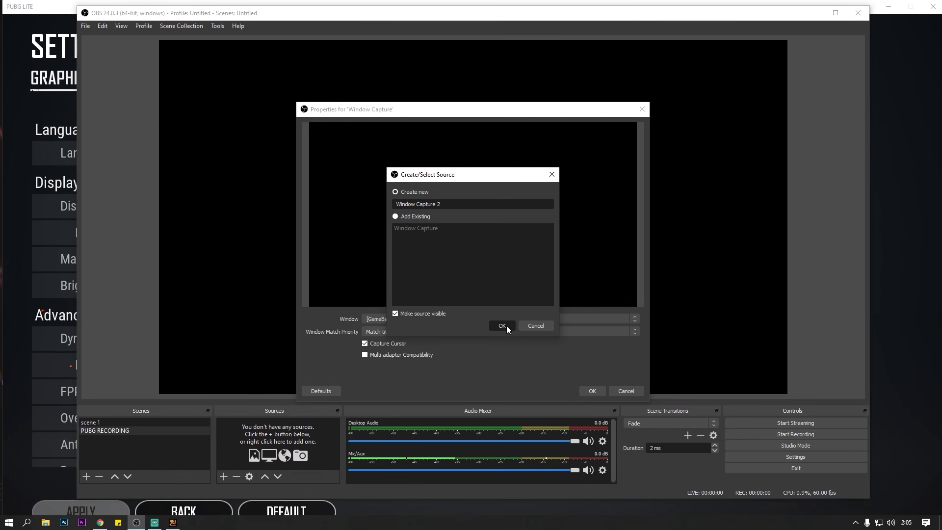
pyautogui.click(505, 325)
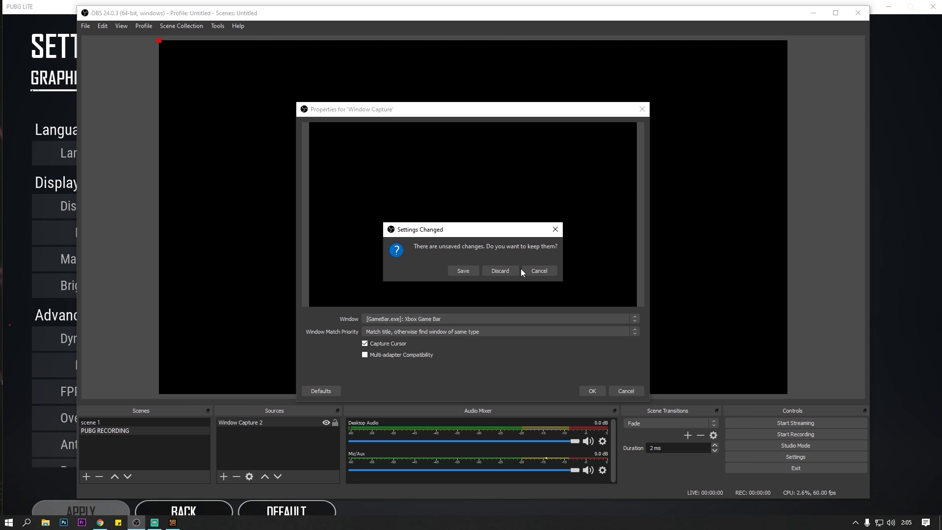
pyautogui.click(471, 271)
pyautogui.click(516, 320)
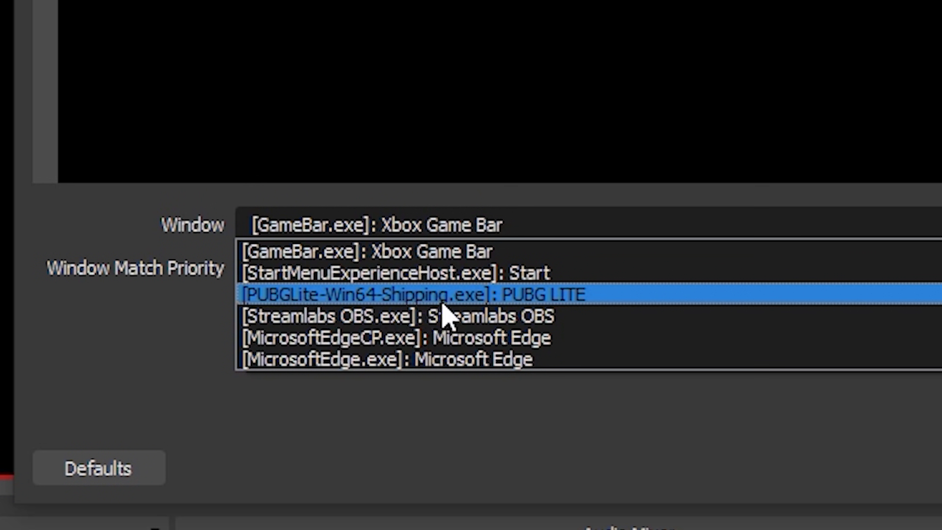
pyautogui.click(550, 297)
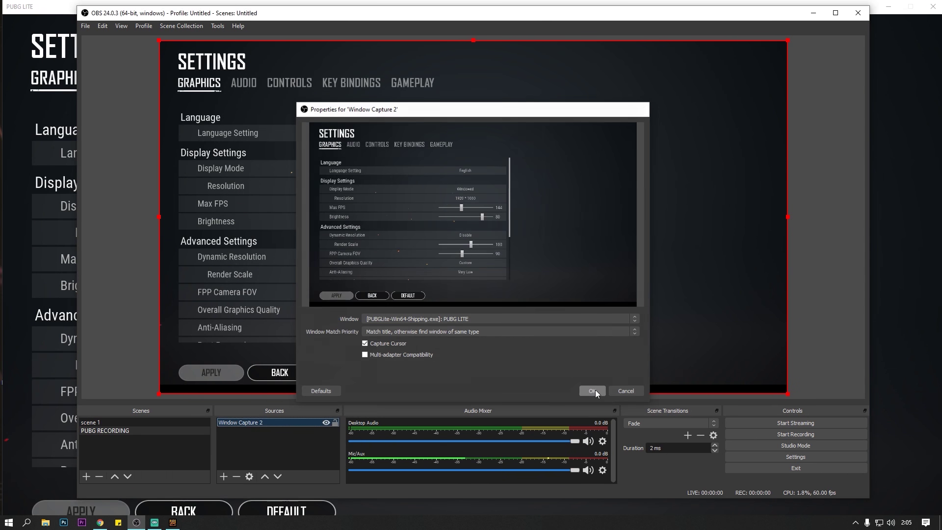
pyautogui.click(596, 390)
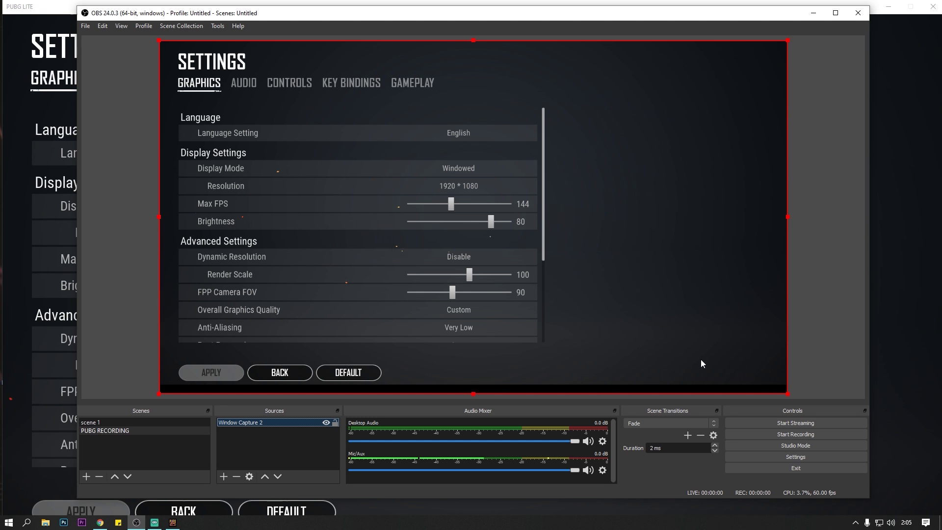
# - Open the recording output settings and set the output mode to Advanced
pyautogui.click(793, 457)
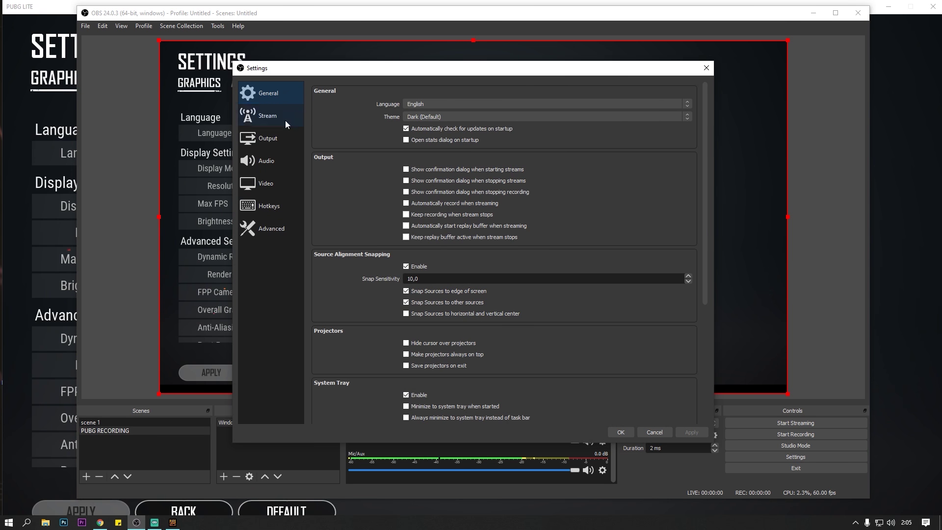
pyautogui.click(255, 123)
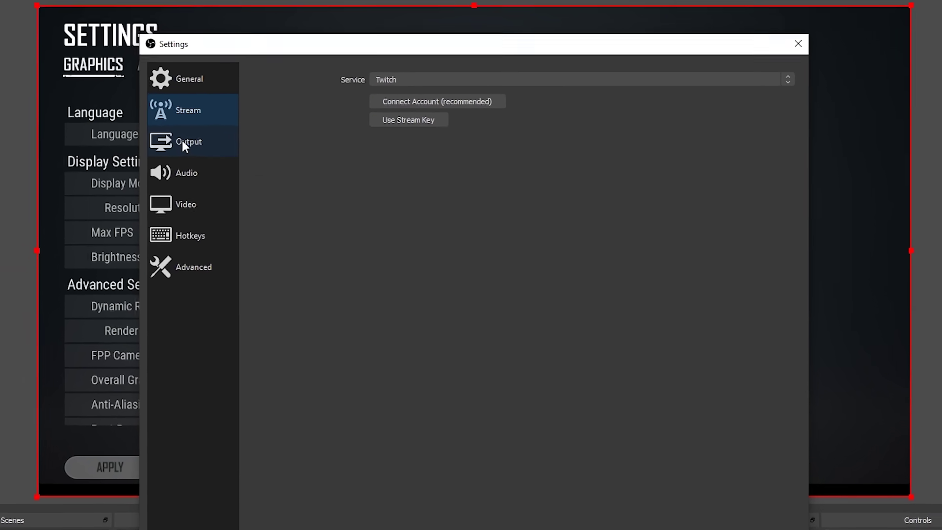
pyautogui.click(260, 139)
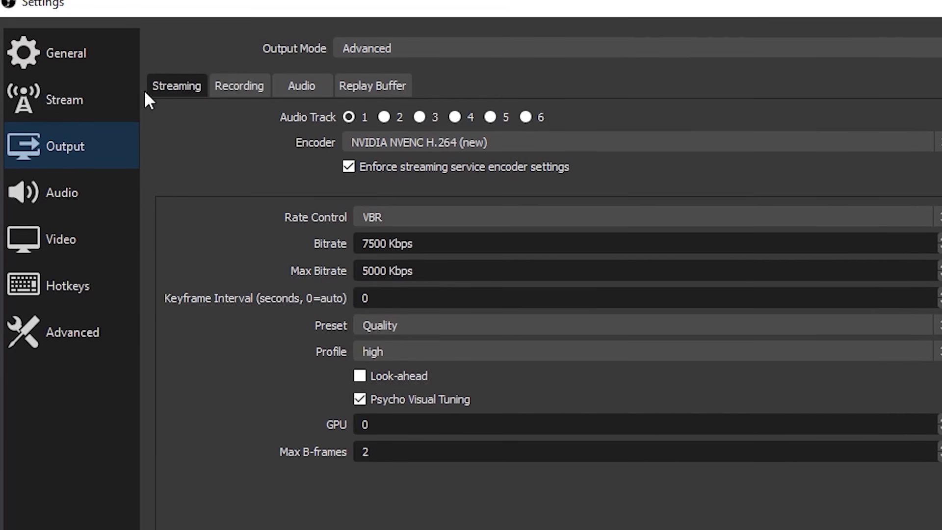
pyautogui.click(234, 92)
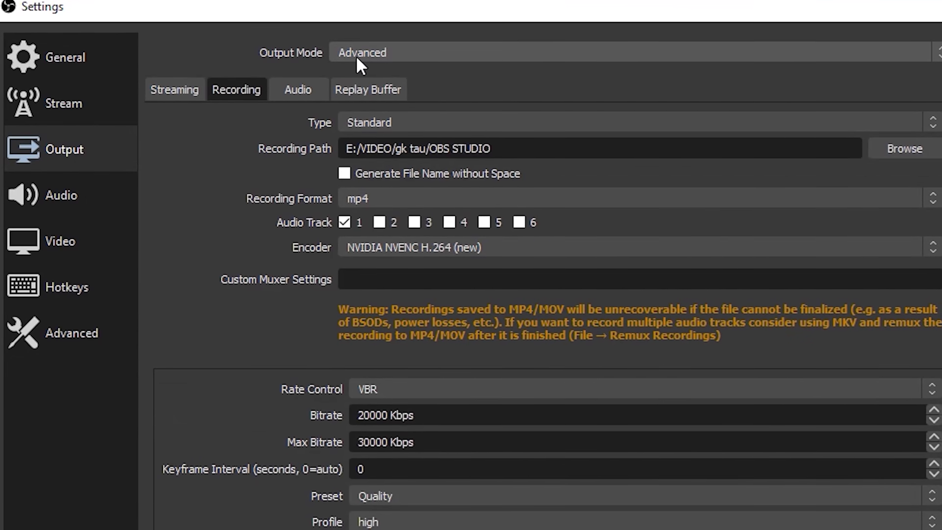
pyautogui.click(370, 52)
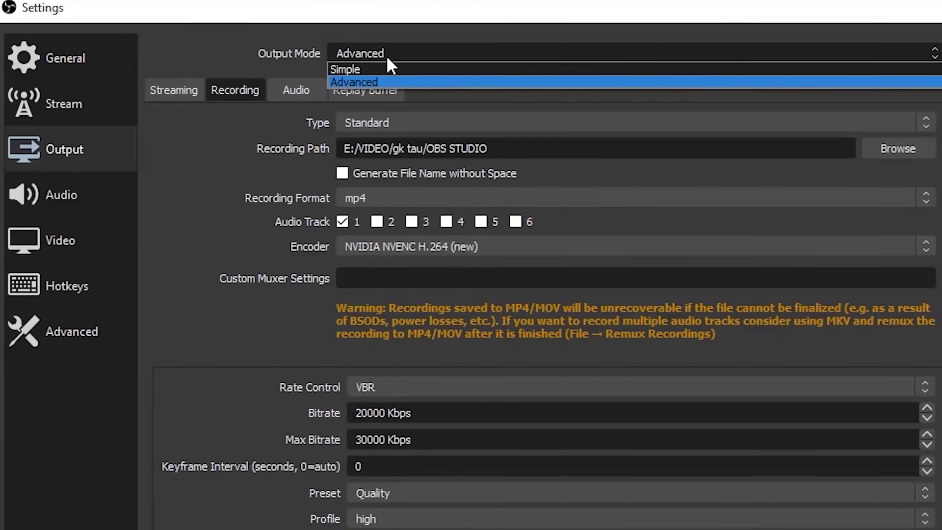
pyautogui.click(385, 82)
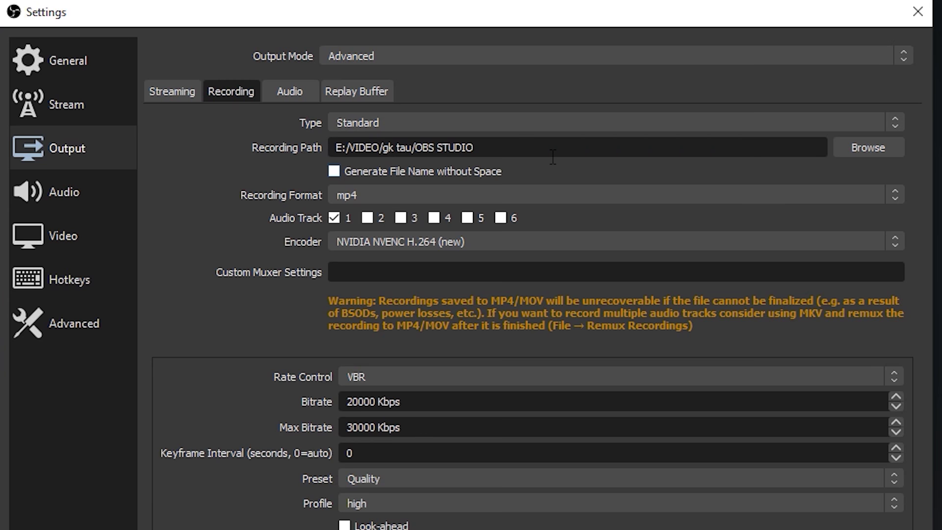
# - Use E:/VIDEO/gk tau/OBS STUDIO as the recording path and choose mp4 as the recording format
pyautogui.click(874, 150)
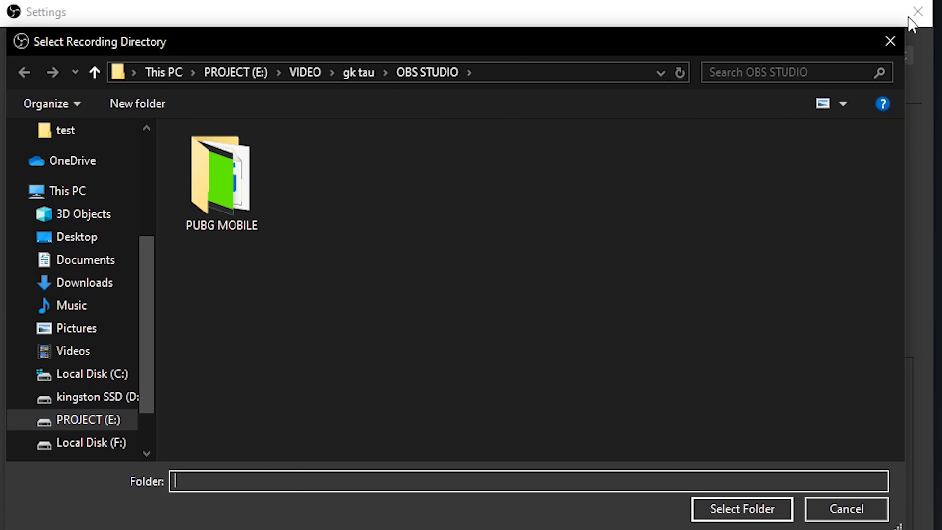
pyautogui.scroll(-1, 95, 452)
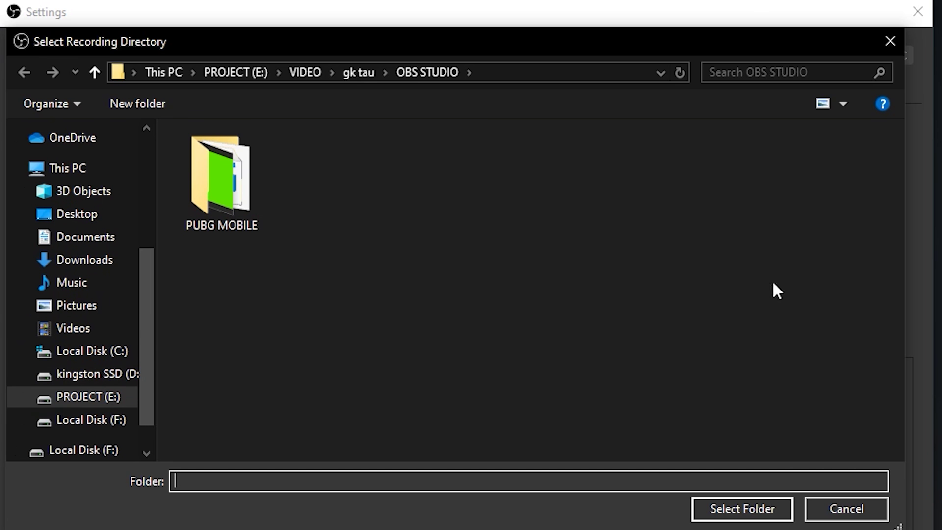
pyautogui.press('Return')
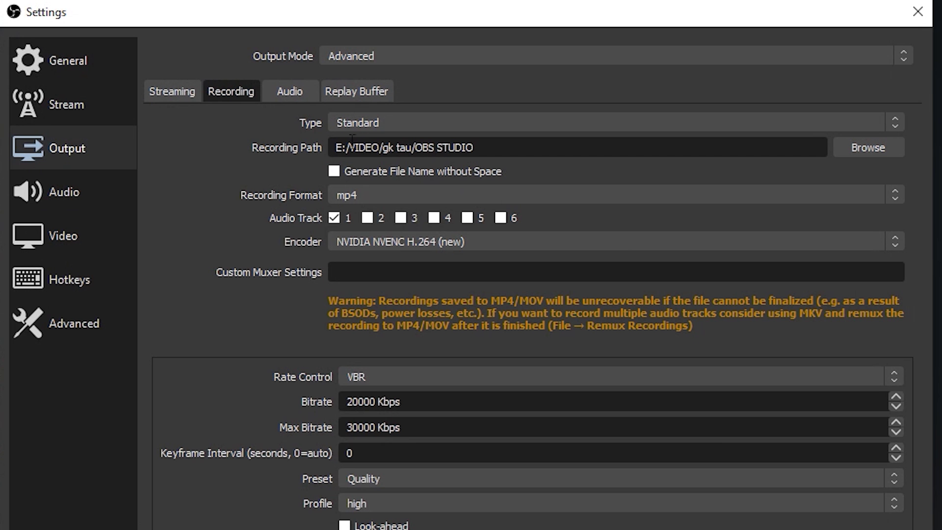
pyautogui.click(358, 194)
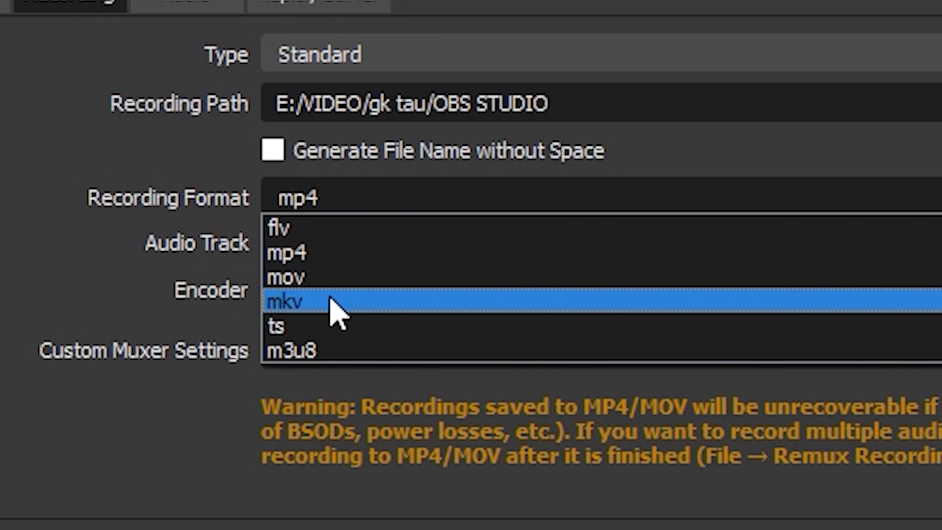
pyautogui.click(339, 260)
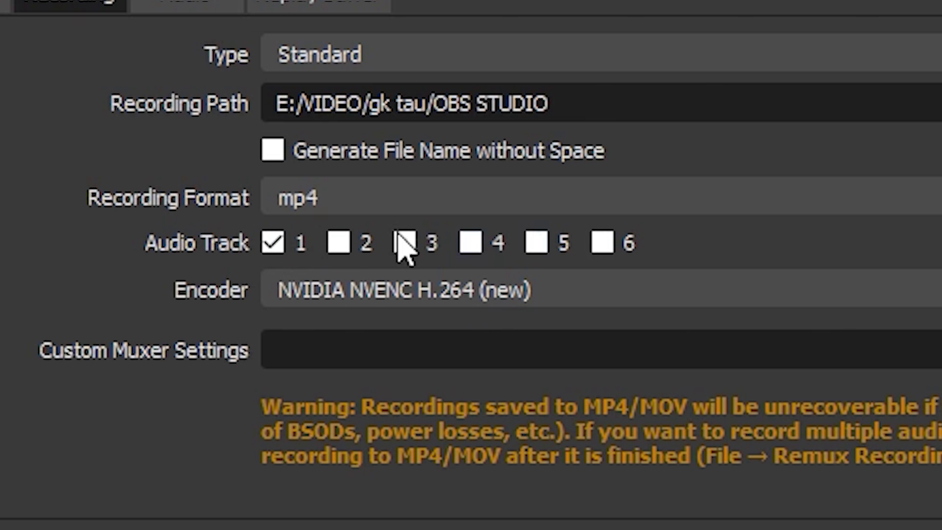
# - Enable audio tracks 2 to 5 for the recording and disable them again, leaving only track 1 selected
pyautogui.click(338, 244)
pyautogui.click(405, 243)
pyautogui.click(471, 244)
pyautogui.click(536, 245)
pyautogui.click(537, 243)
pyautogui.click(471, 243)
pyautogui.click(404, 243)
pyautogui.click(339, 243)
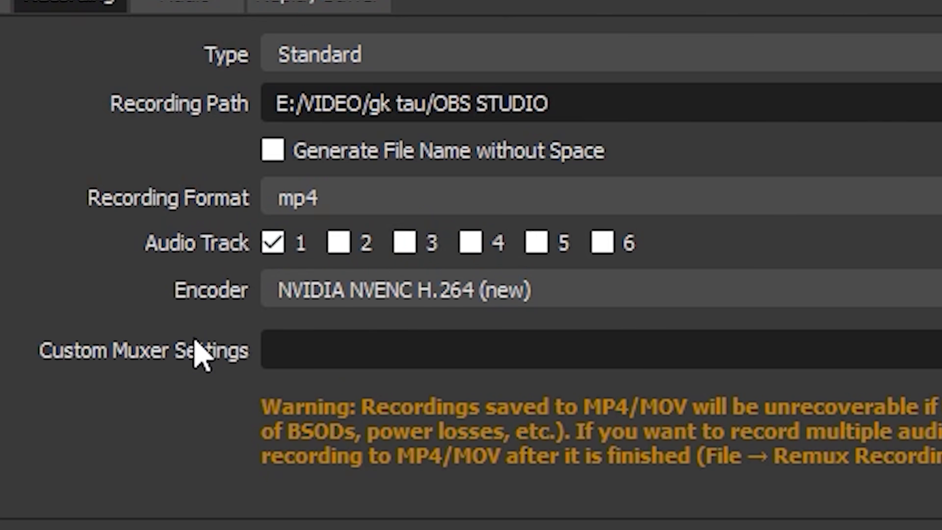
# - Set the recording encoder to NVIDIA NVENC H.264 (new) and the rate control to VBR
pyautogui.click(470, 293)
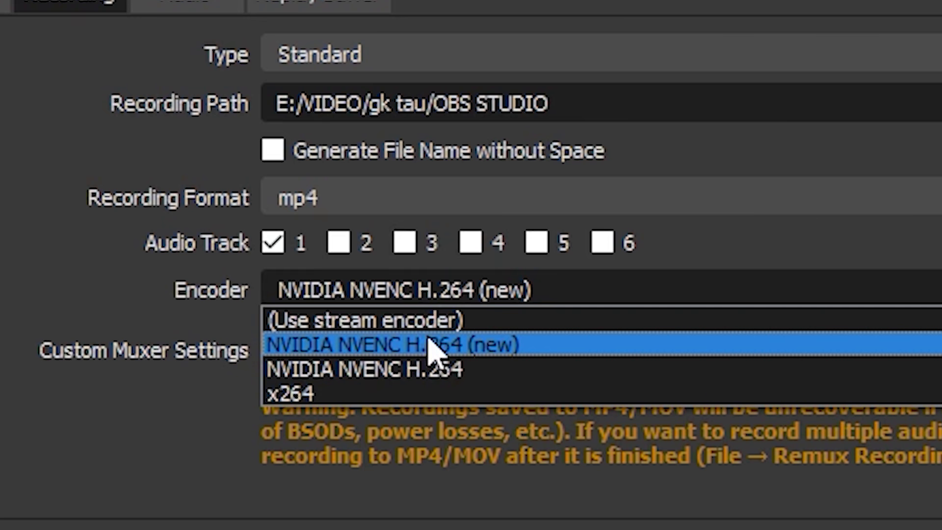
pyautogui.click(497, 345)
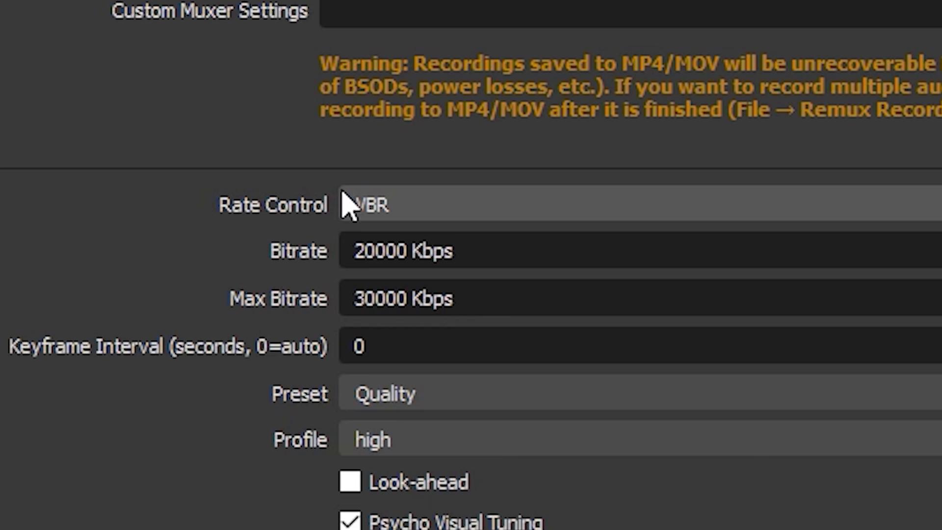
pyautogui.click(434, 223)
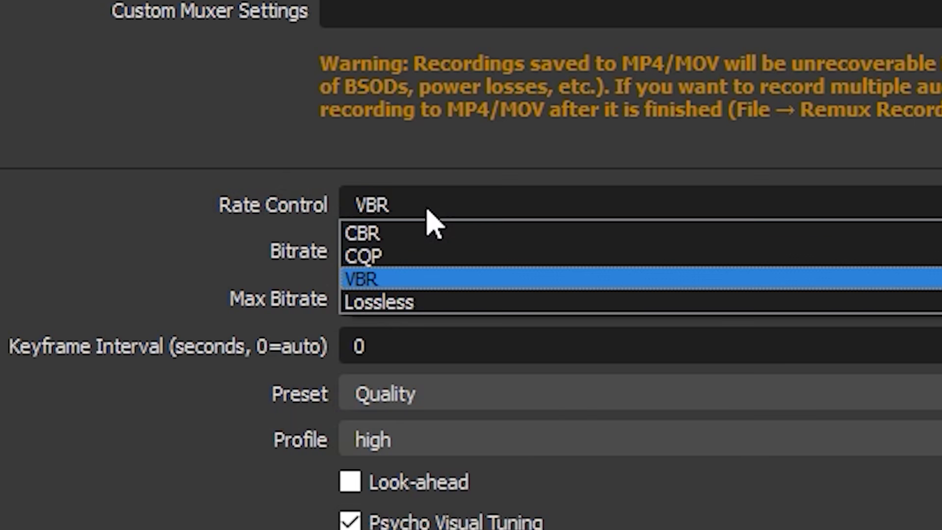
pyautogui.click(427, 210)
pyautogui.click(427, 210)
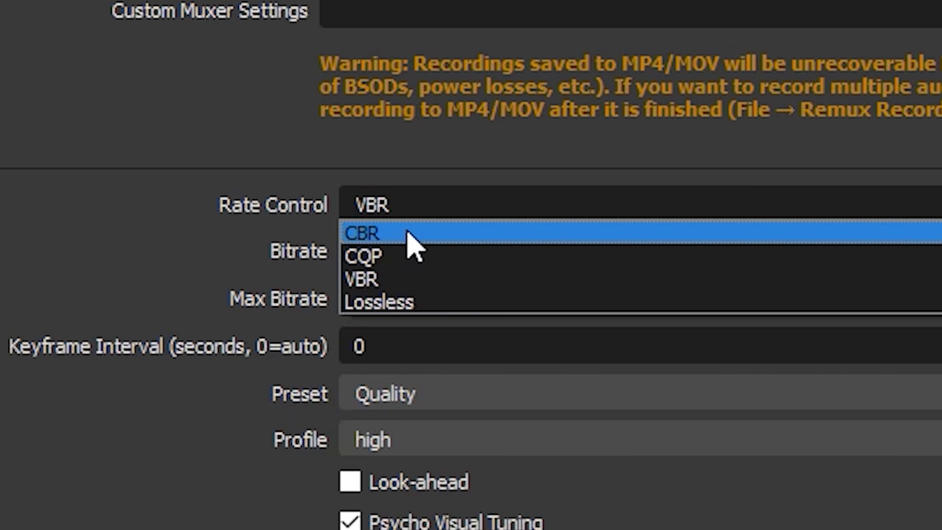
pyautogui.click(404, 278)
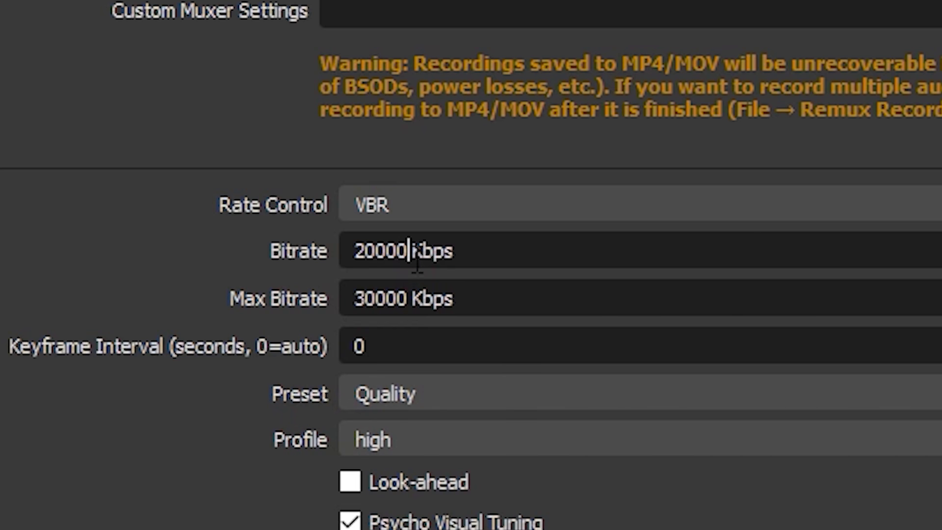
# - Set the recording bitrate to 20000 Kbps
pyautogui.moveTo(410, 253); pyautogui.dragTo(361, 267)
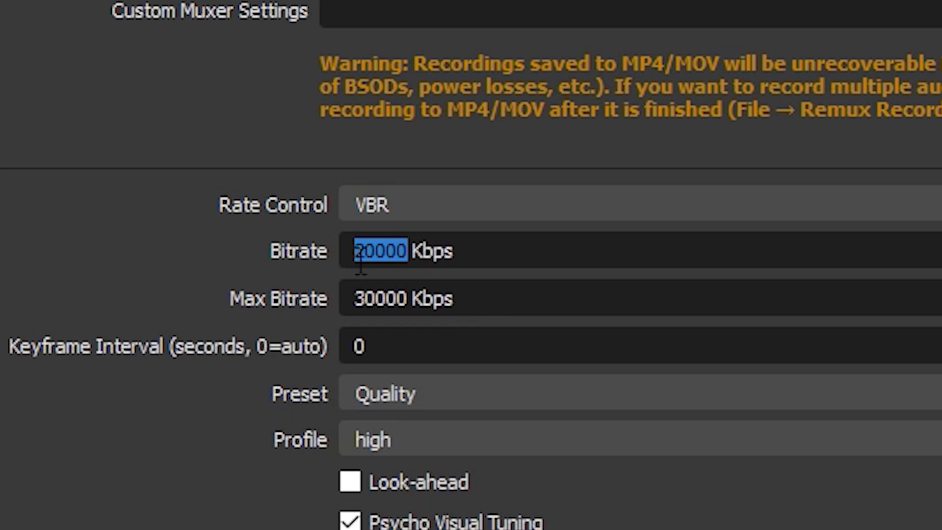
pyautogui.write('20000')
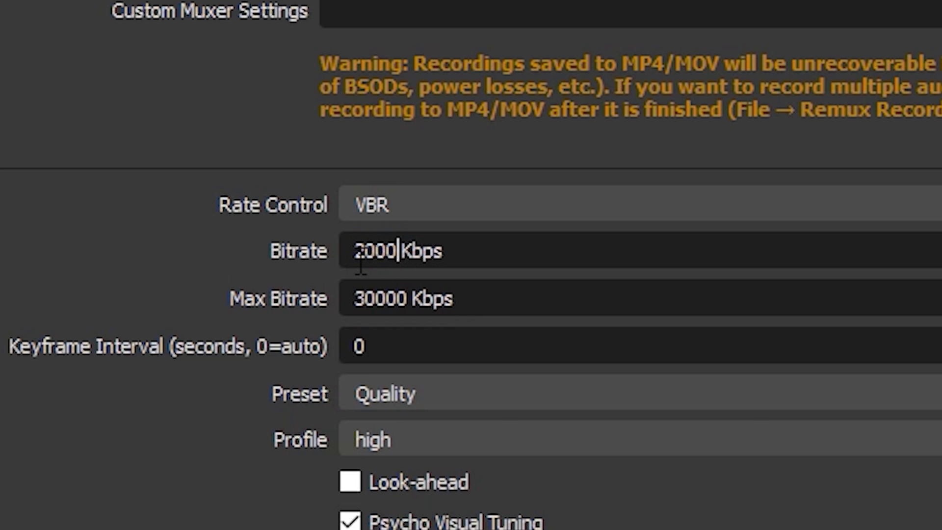
pyautogui.click(408, 300)
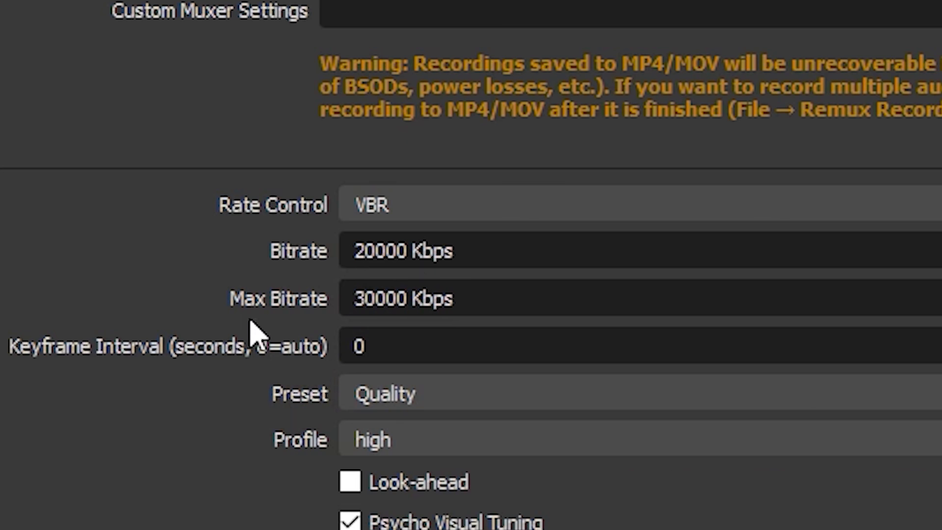
# - Choose the Quality preset and the high profile for the recording encoder, and save the settings
pyautogui.scroll(-5, 269, 248)
pyautogui.click(386, 169)
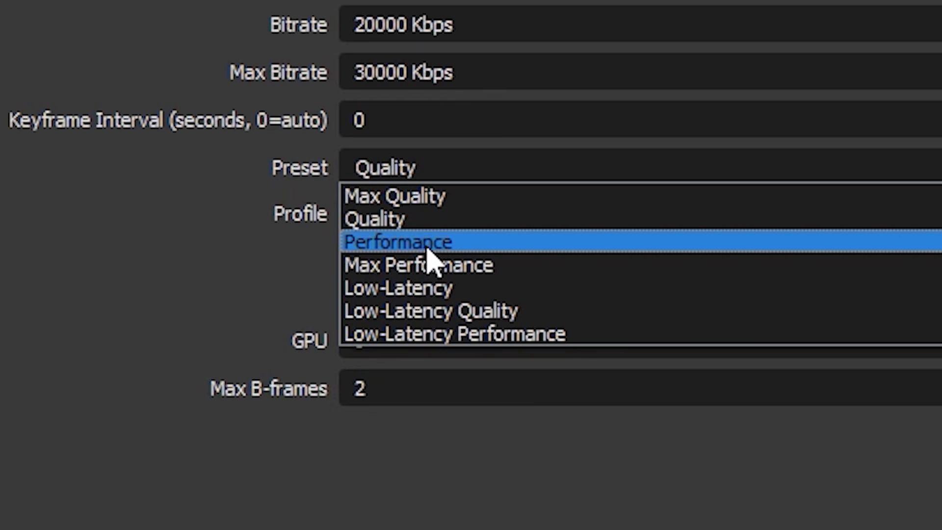
pyautogui.click(416, 221)
pyautogui.click(414, 216)
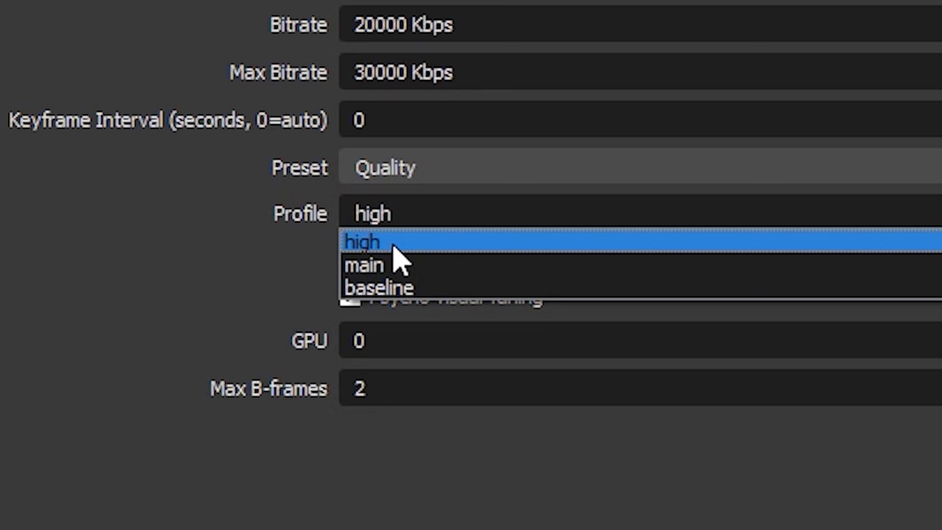
pyautogui.click(392, 243)
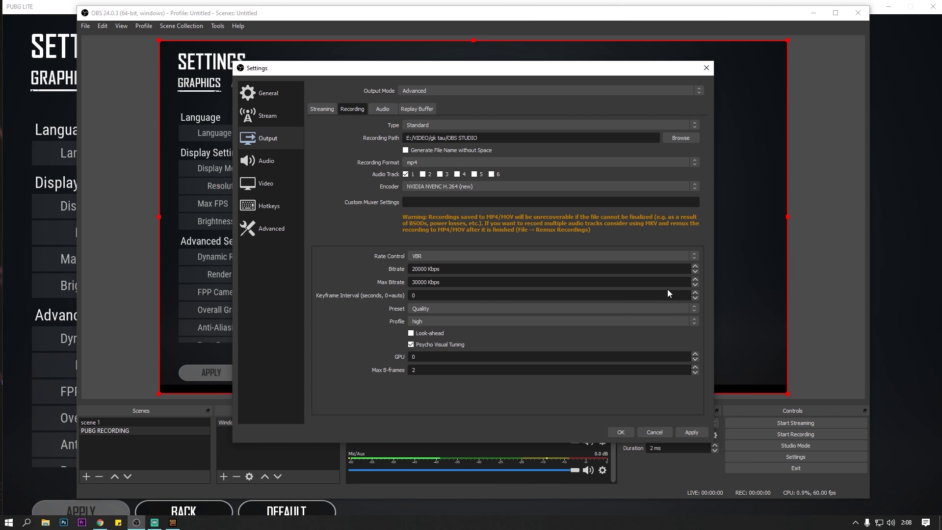
pyautogui.click(691, 432)
pyautogui.click(622, 431)
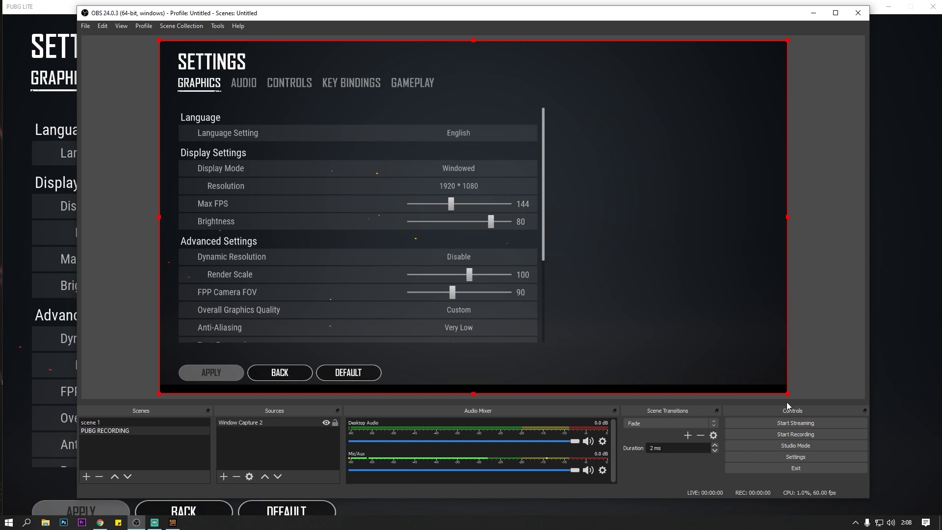
# - Reopen the output settings and select the Advanced output mode for configuring streaming
pyautogui.click(804, 457)
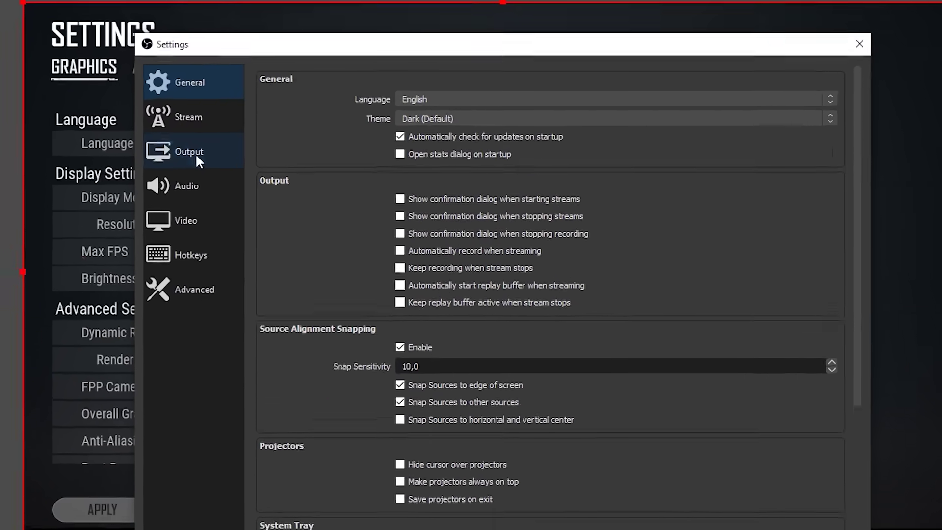
pyautogui.click(270, 138)
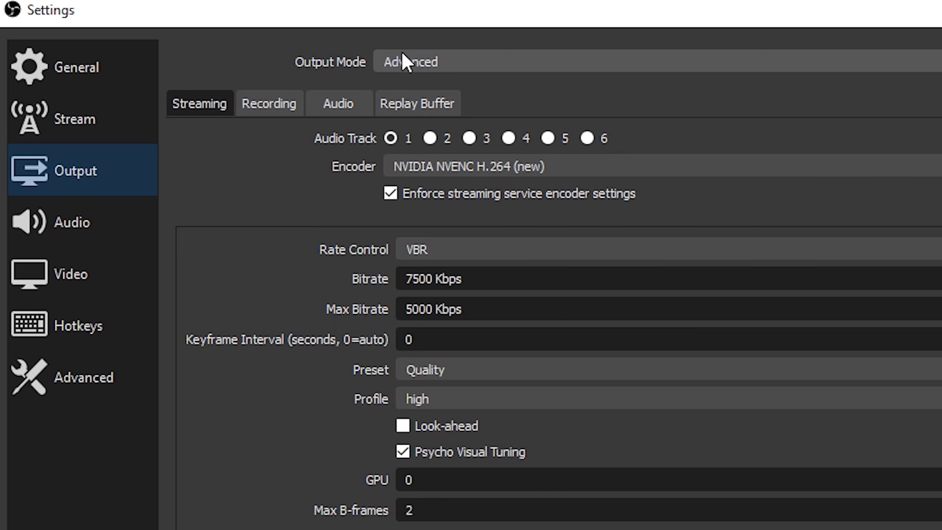
pyautogui.click(451, 59)
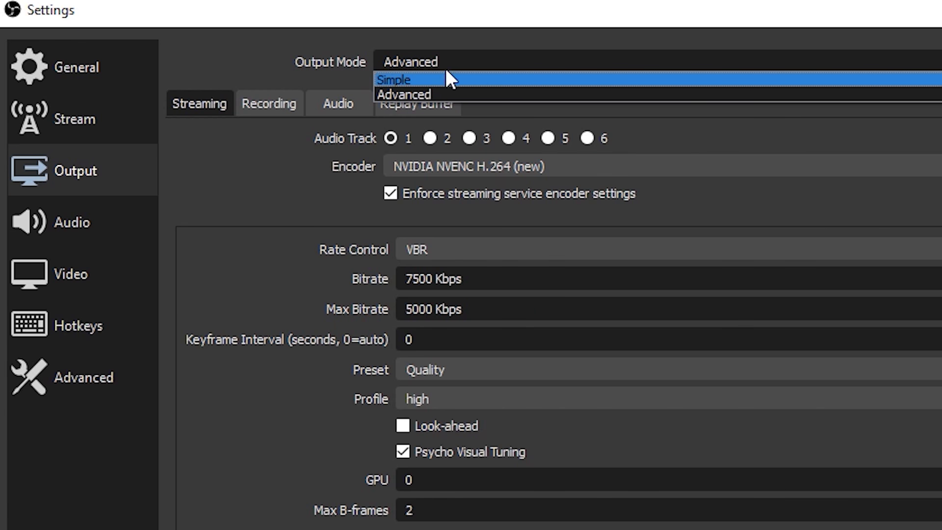
pyautogui.click(444, 93)
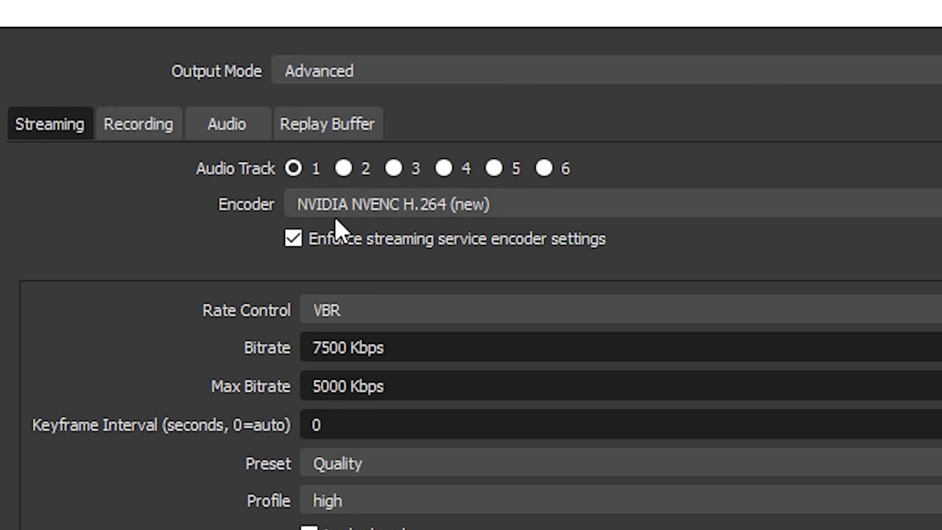
# - Set the streaming encoder to NVIDIA NVENC H.264 (new) and its rate control to VBR
pyautogui.click(396, 204)
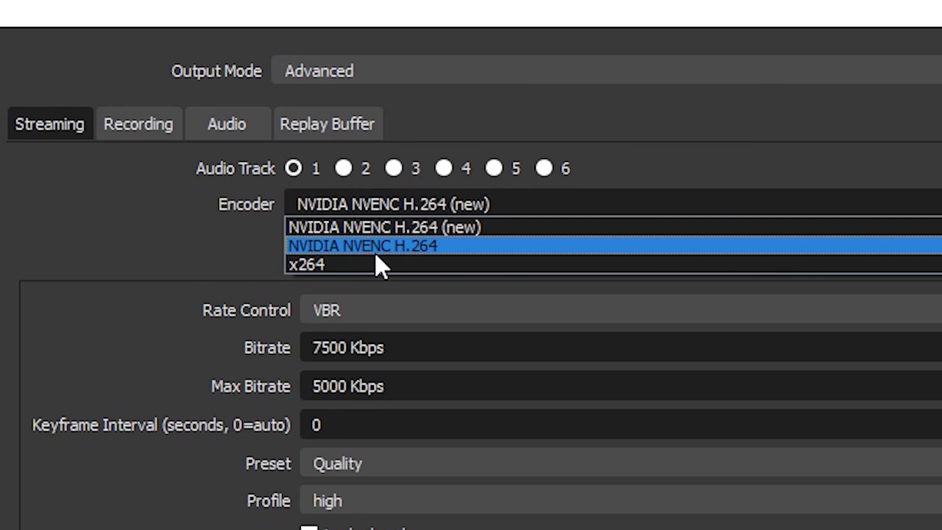
pyautogui.click(398, 230)
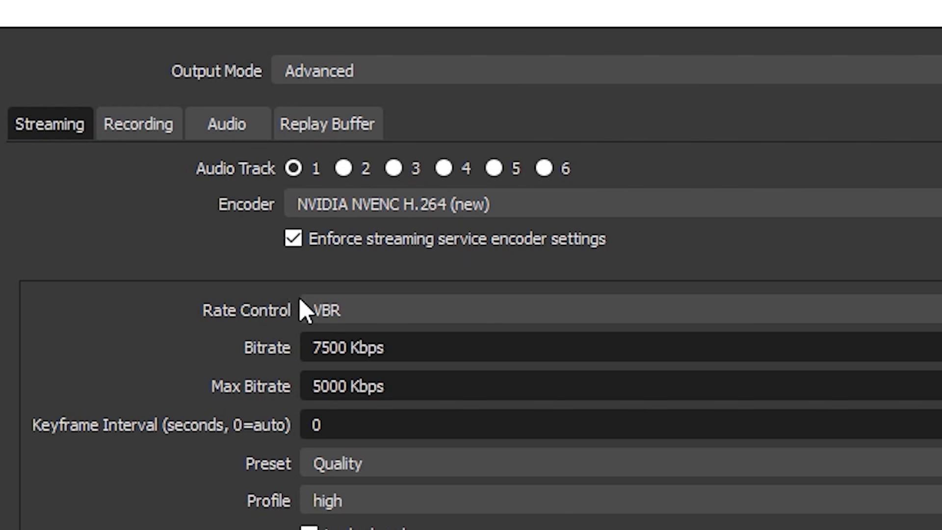
pyautogui.click(459, 312)
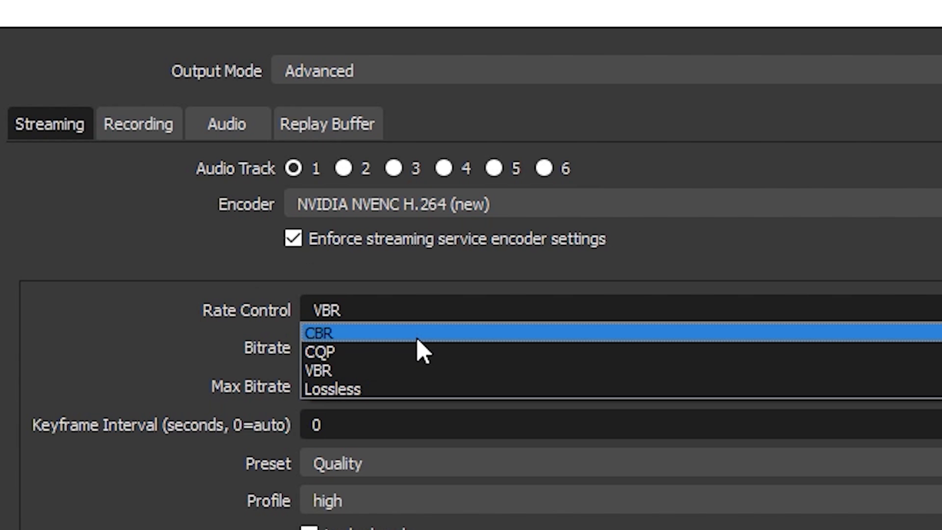
pyautogui.click(409, 372)
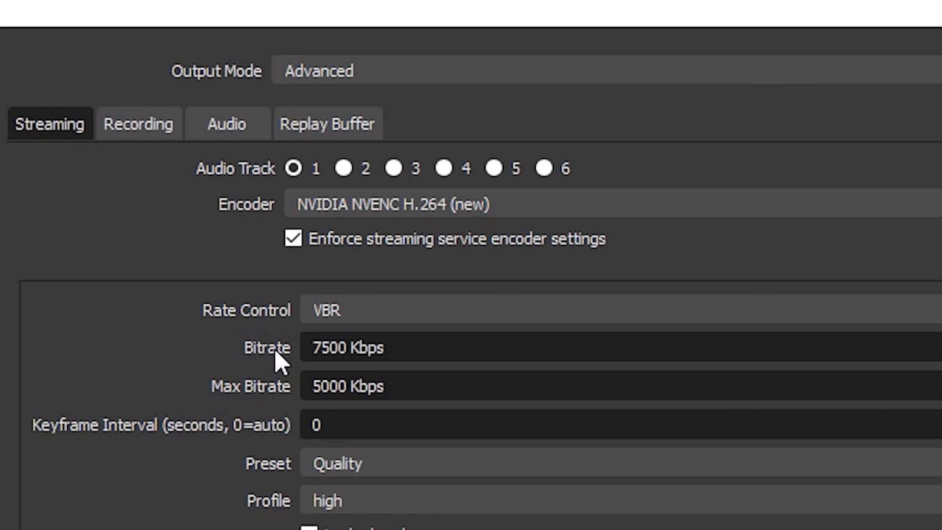
# - Set the streaming bitrate to 2500 Kbps
pyautogui.click(459, 355)
pyautogui.press('BackSpace')
pyautogui.press('BackSpace')
pyautogui.press('BackSpace')
pyautogui.press('BackSpace')
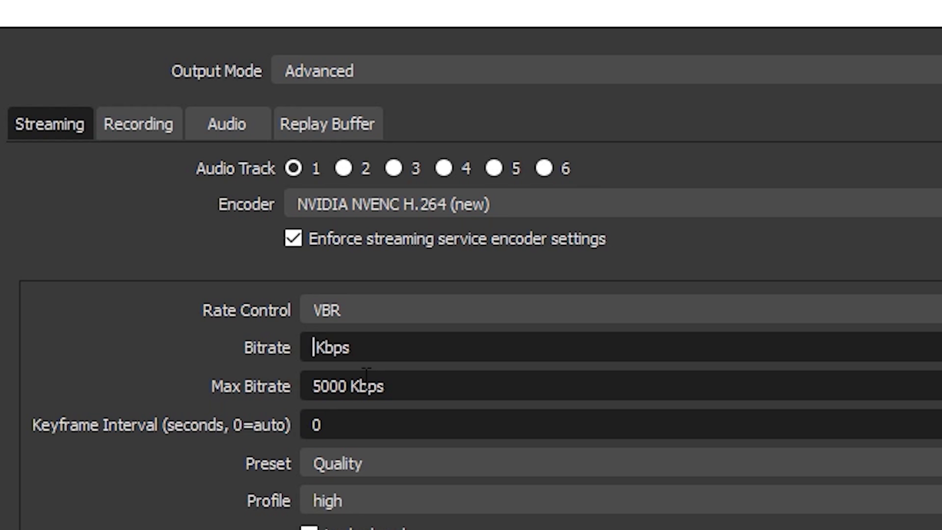
pyautogui.write('2')
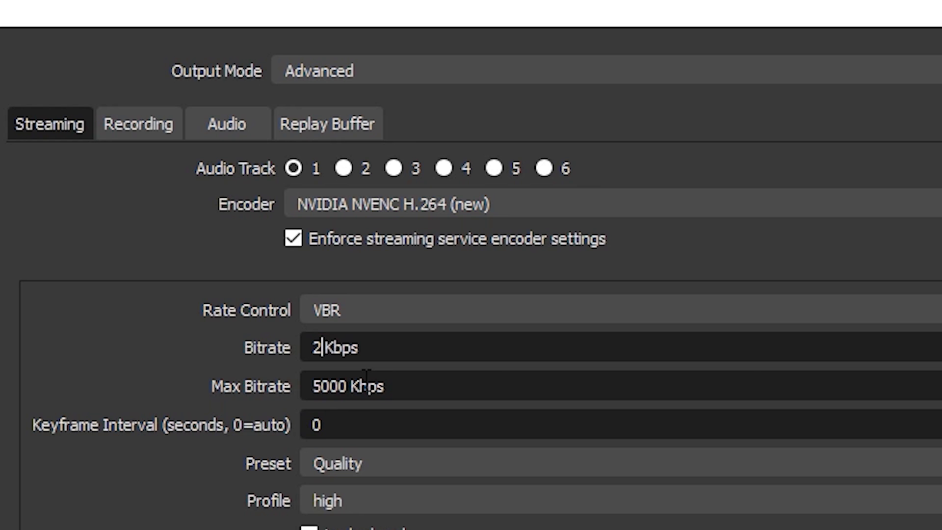
pyautogui.write('500')
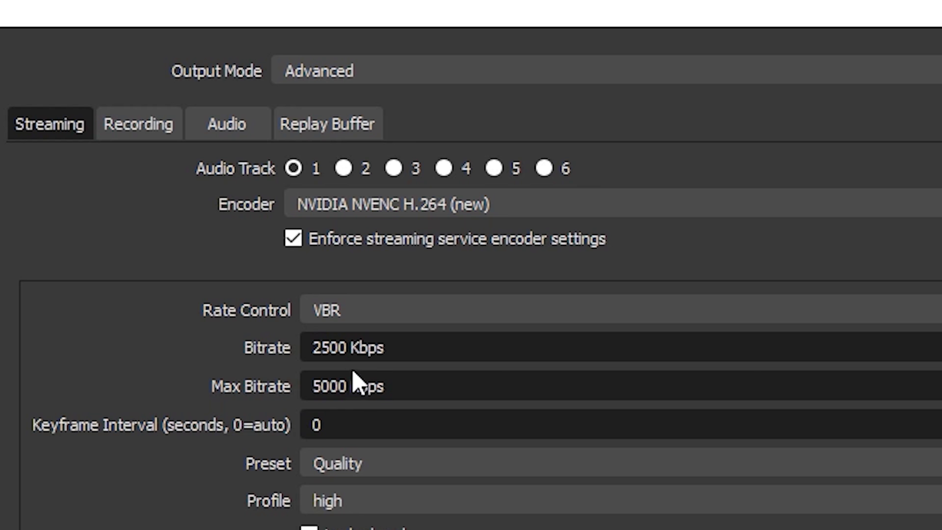
# - Set both the streaming bitrate and the maximum bitrate to 7500 Kbps
pyautogui.moveTo(352, 347); pyautogui.dragTo(273, 358)
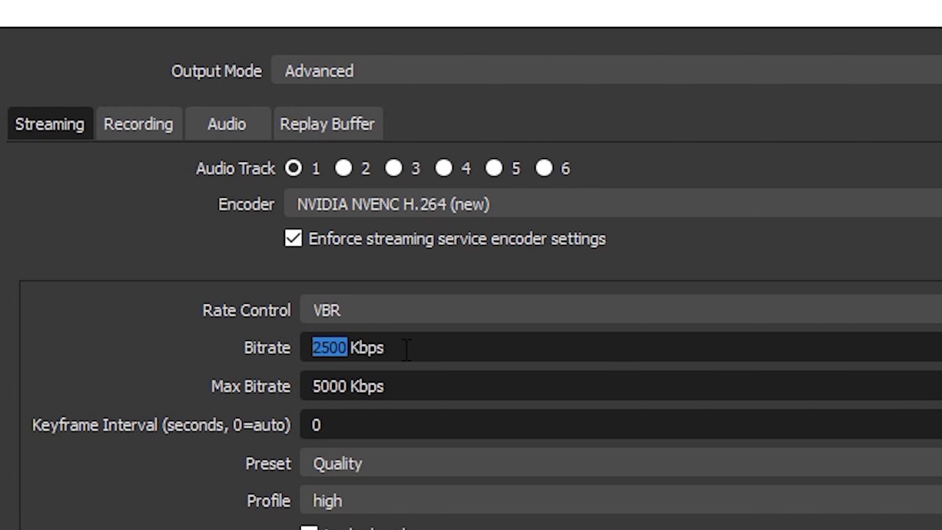
pyautogui.press('BackSpace')
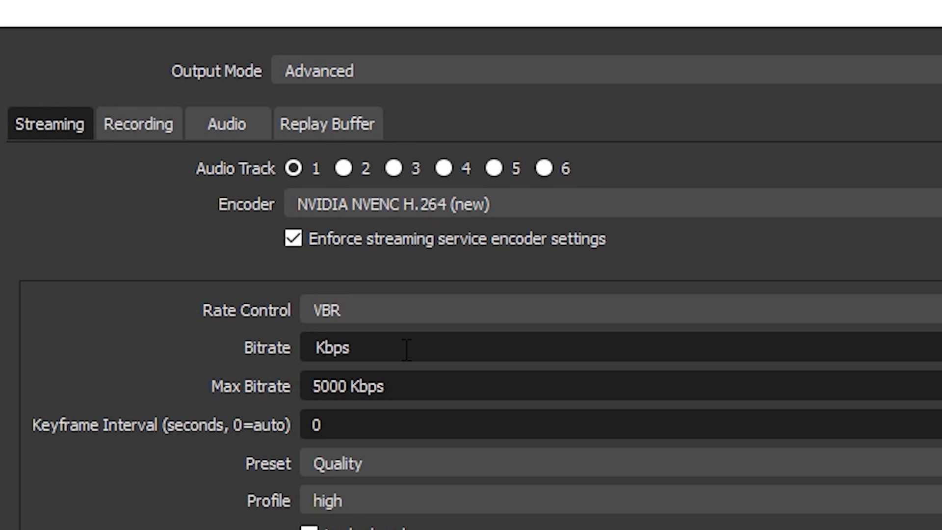
pyautogui.write('7500')
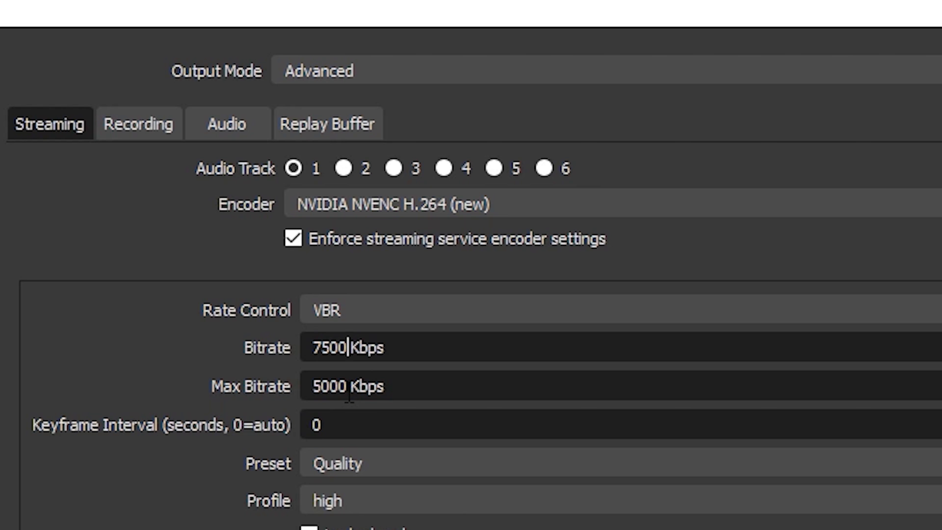
pyautogui.moveTo(349, 397); pyautogui.dragTo(307, 393)
pyautogui.write('7500')
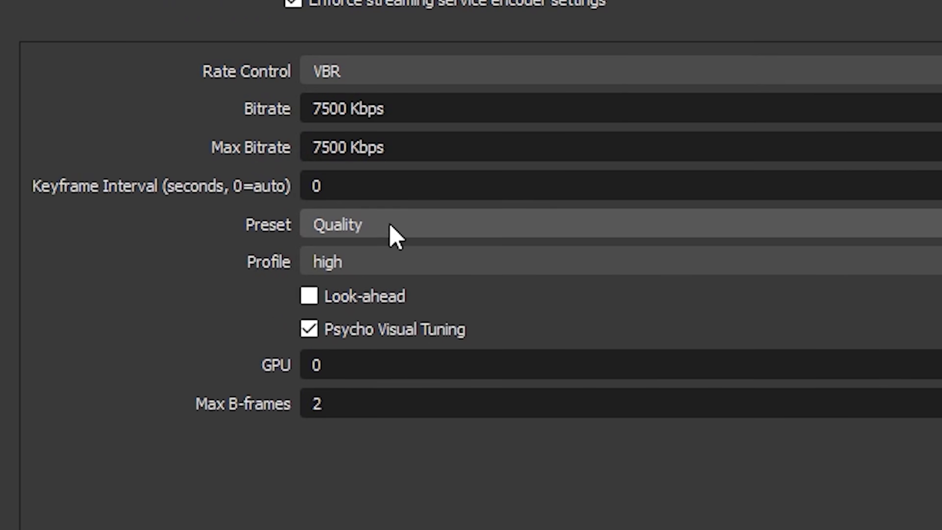
# - Choose the Quality preset and the high profile for the streaming encoder, and apply the output settings
pyautogui.click(390, 384)
pyautogui.click(388, 265)
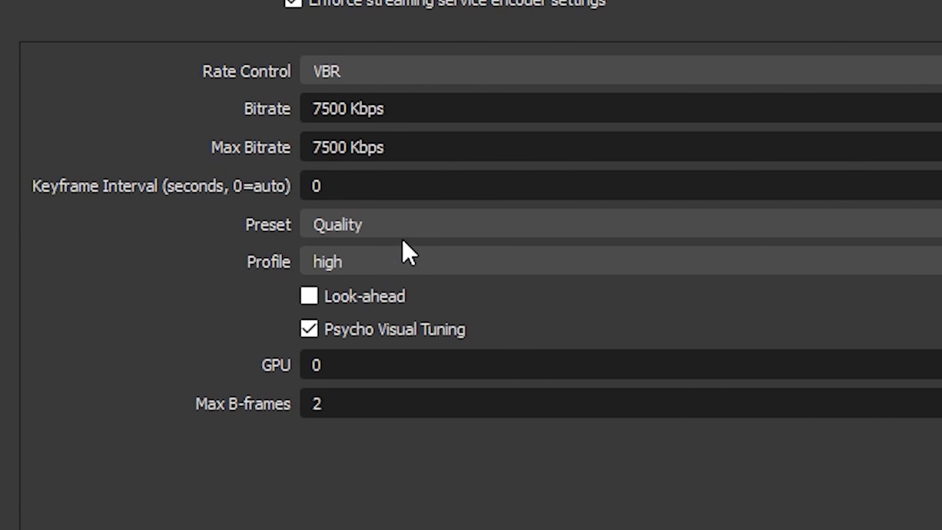
pyautogui.click(358, 261)
pyautogui.click(358, 284)
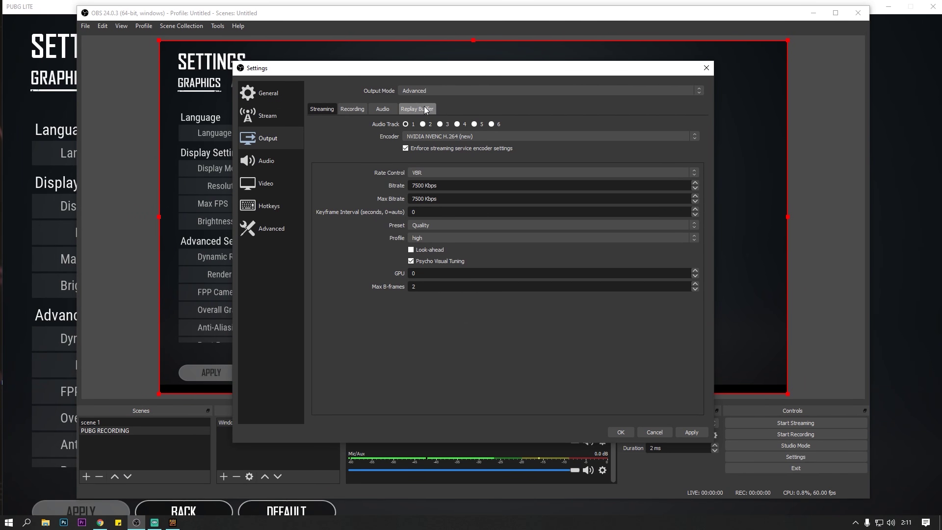
pyautogui.click(692, 433)
# - In the video settings, set the base and output resolutions to 1920x1080 with the Lanczos (Sharpened scaling, 36 samples) downscale filter
pyautogui.click(294, 182)
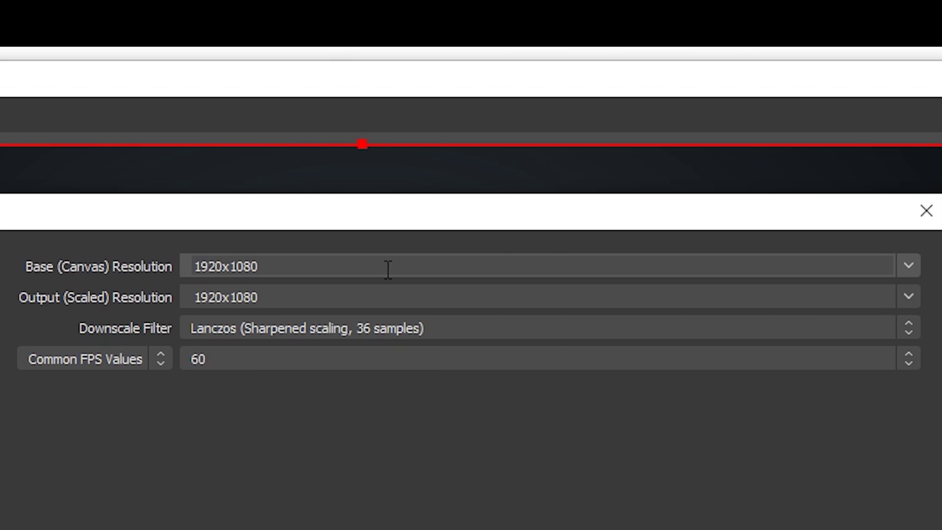
pyautogui.click(909, 266)
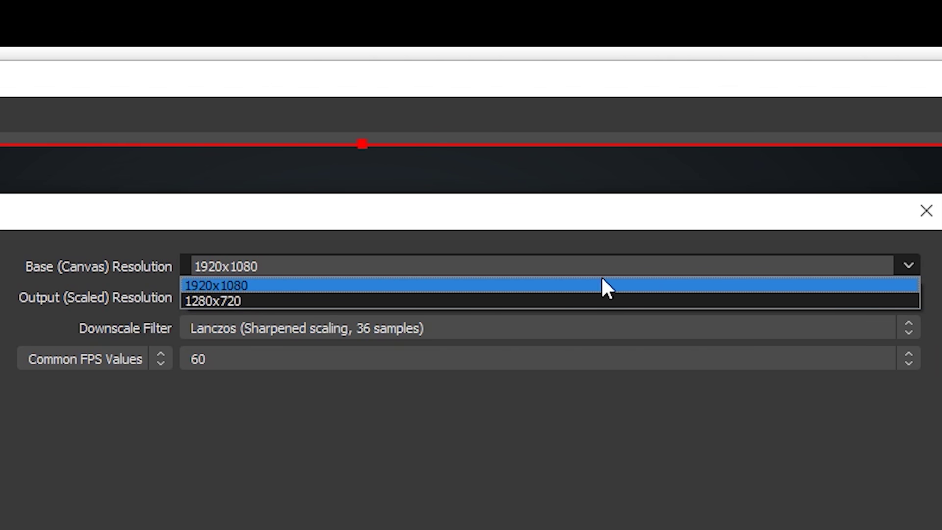
pyautogui.click(363, 284)
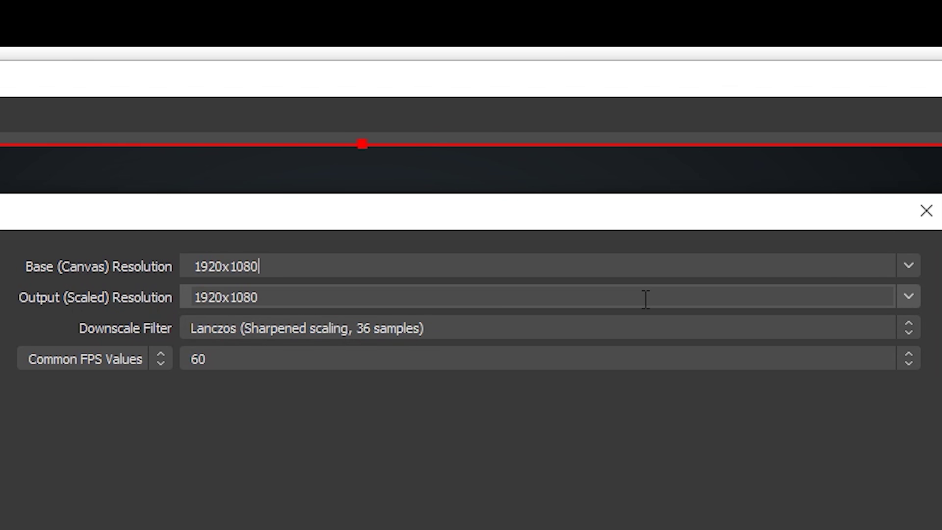
pyautogui.click(908, 294)
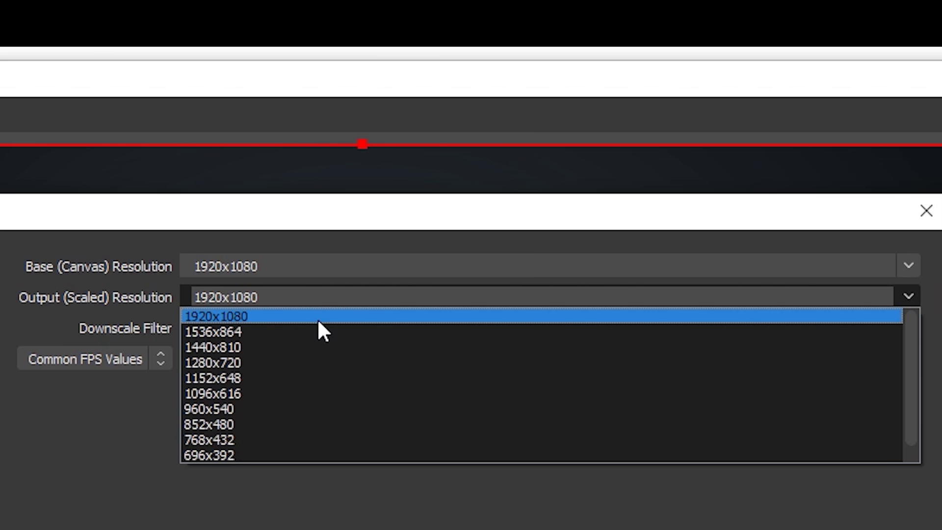
pyautogui.click(318, 318)
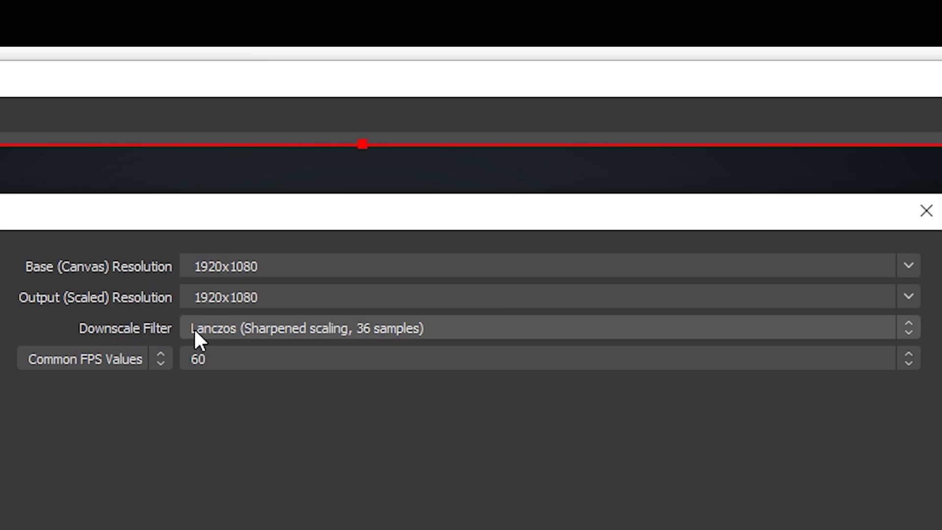
pyautogui.click(253, 330)
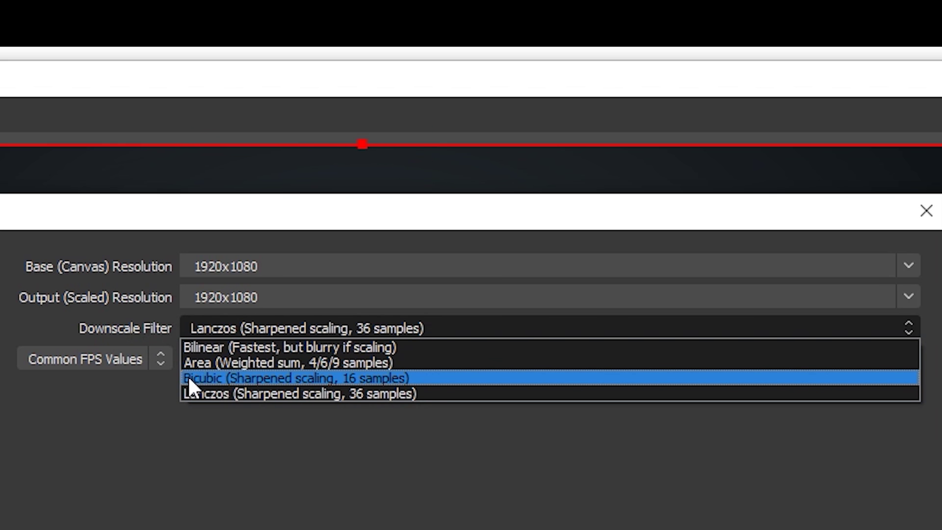
pyautogui.click(222, 394)
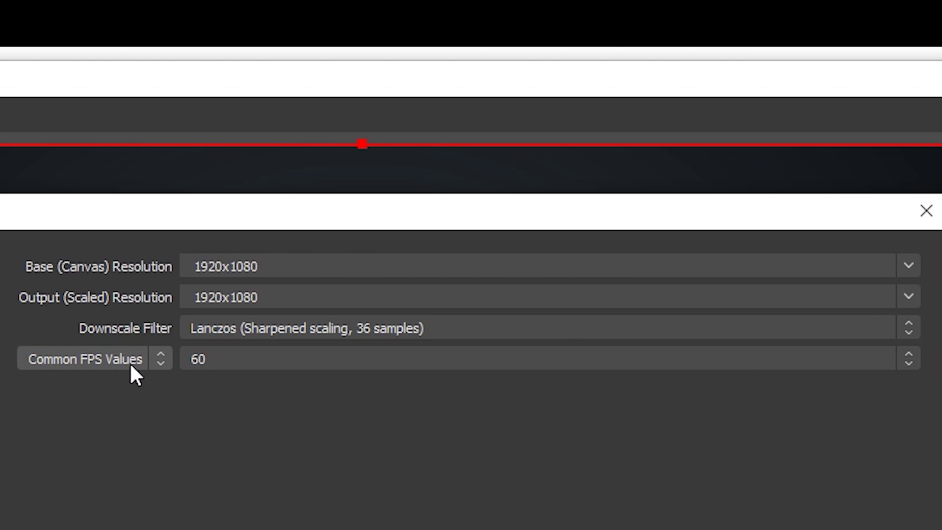
# - Switch the common FPS value to 30 and back to 60, and save the video settings
pyautogui.click(552, 360)
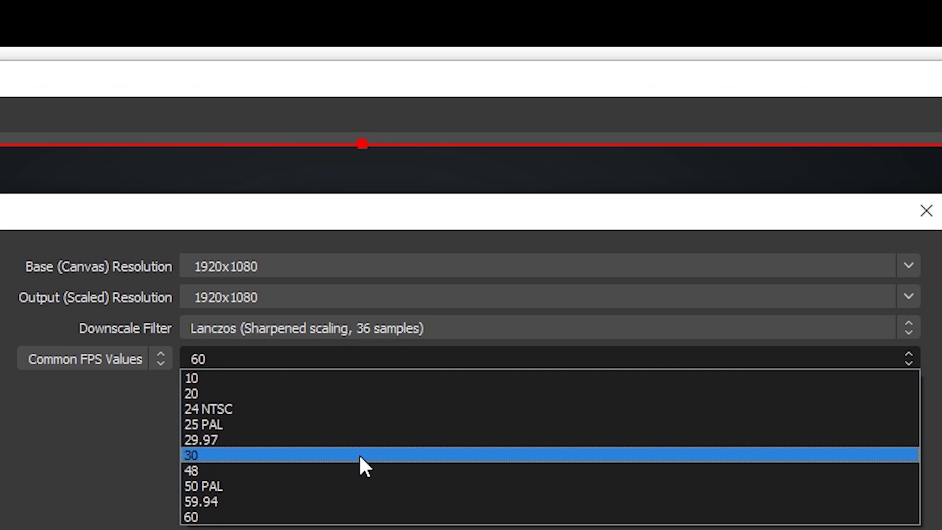
pyautogui.click(360, 456)
pyautogui.click(302, 362)
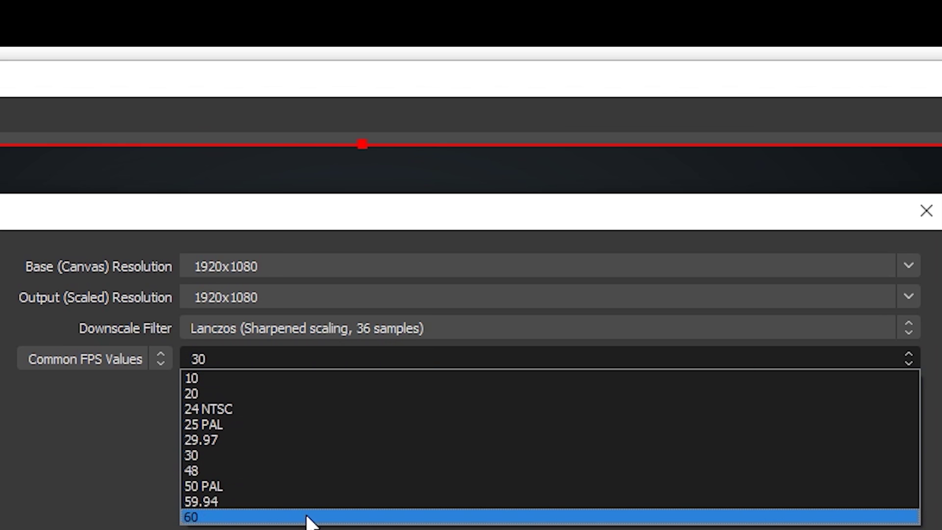
pyautogui.click(307, 518)
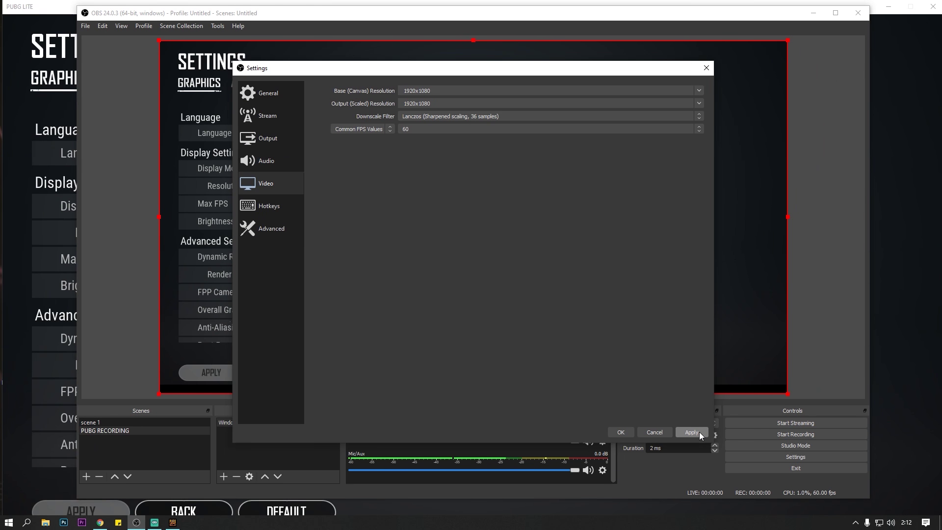
pyautogui.click(623, 432)
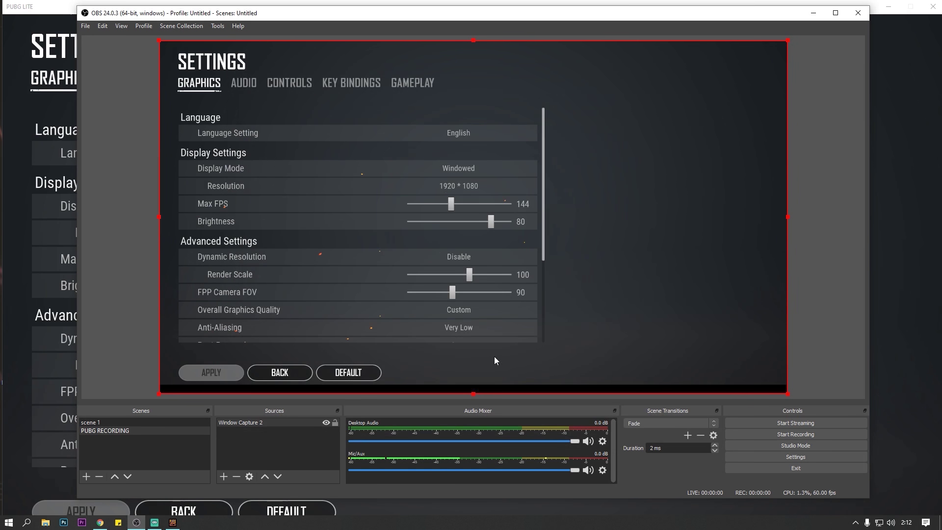